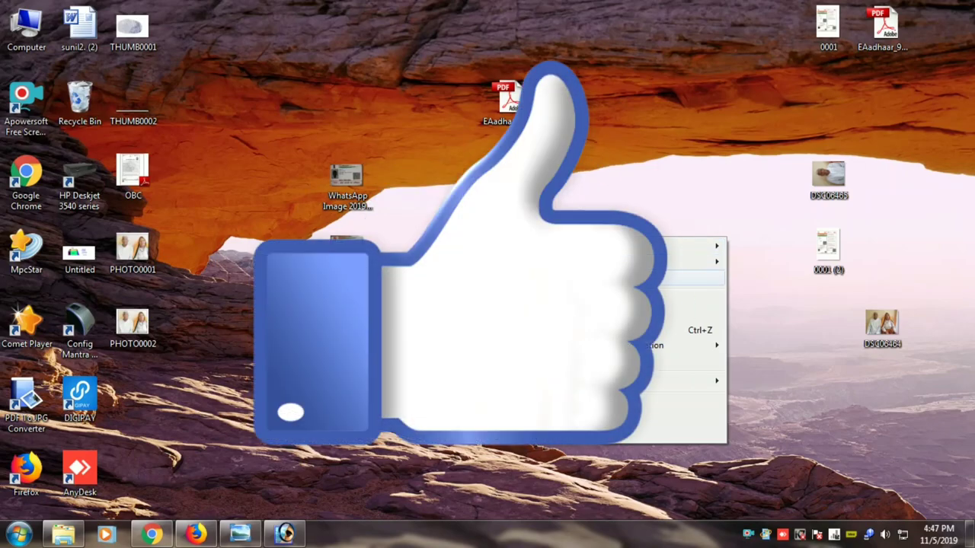
- Dismiss the desktop context menu and bring up the Start menu's program list
{"action": "left_click", "coordinate": [251, 344]}
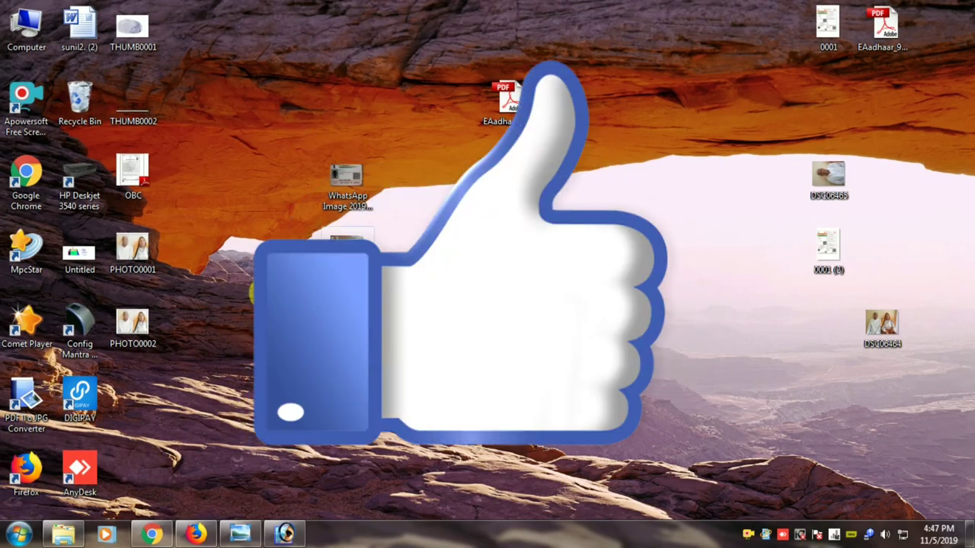
{"action": "left_click", "coordinate": [17, 536]}
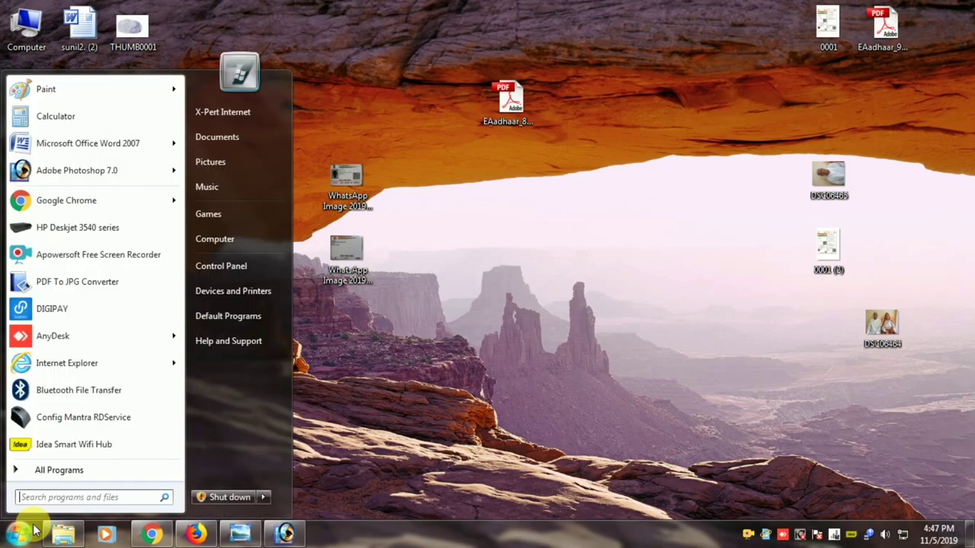
- Launch Photoshop 7.0 and open DSC06464.JPG from the Desktop
{"action": "left_click", "coordinate": [72, 170]}
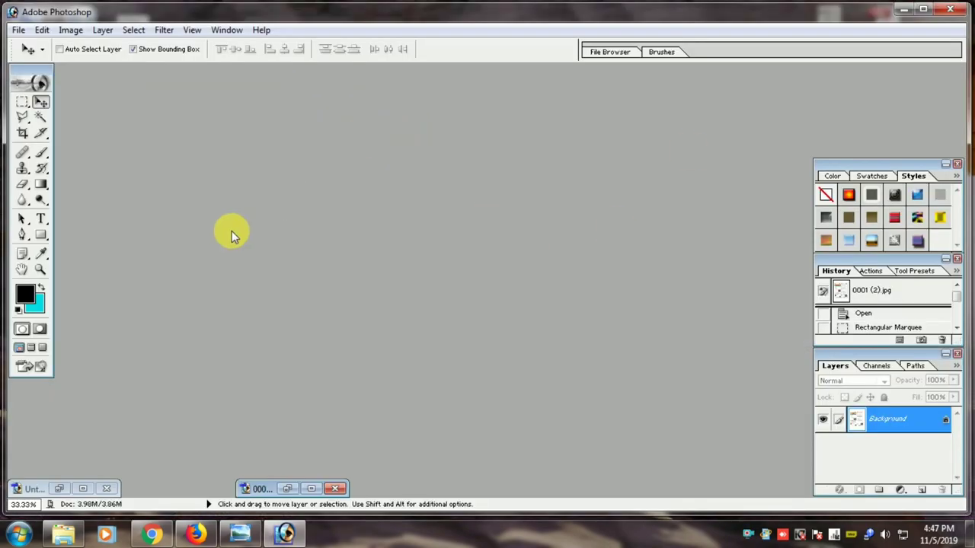
{"action": "left_click", "coordinate": [20, 31]}
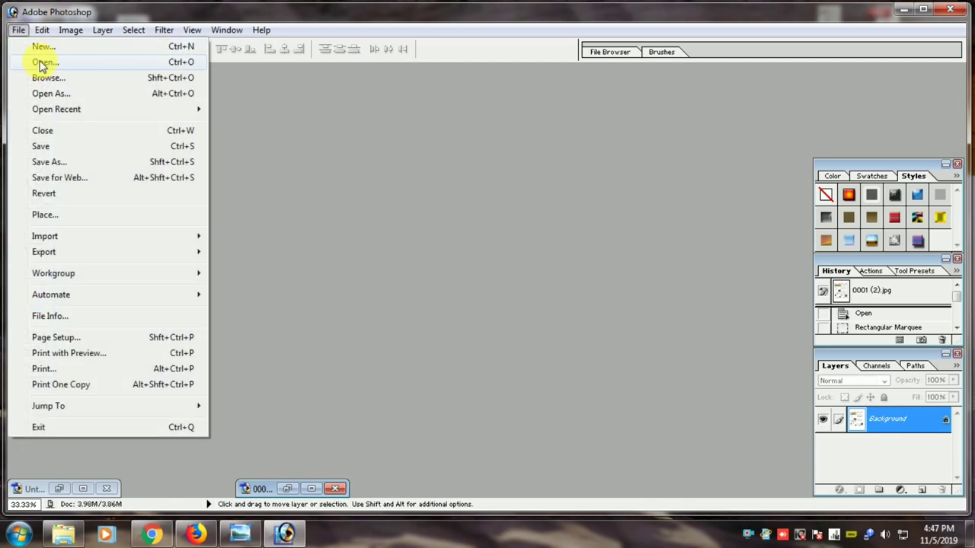
{"action": "left_click", "coordinate": [44, 62]}
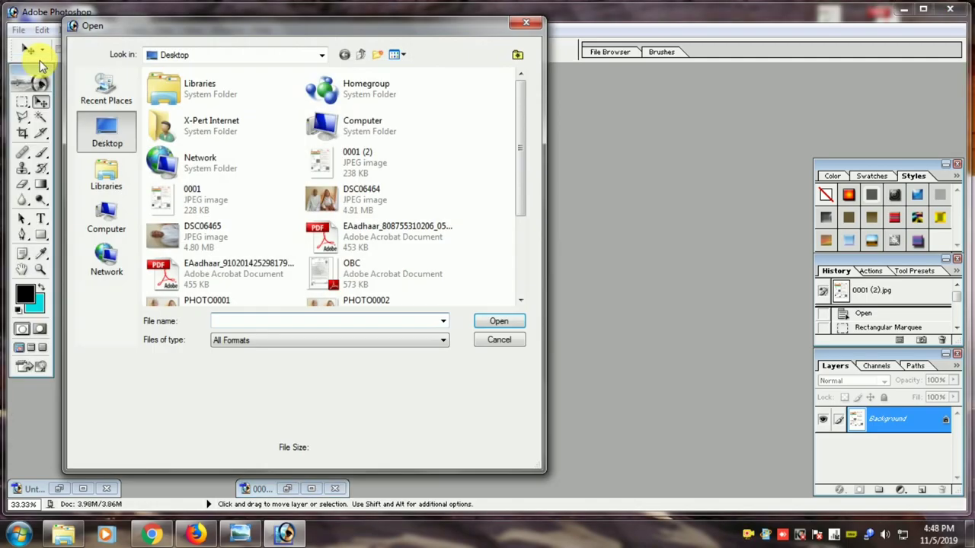
{"action": "left_click", "coordinate": [339, 202]}
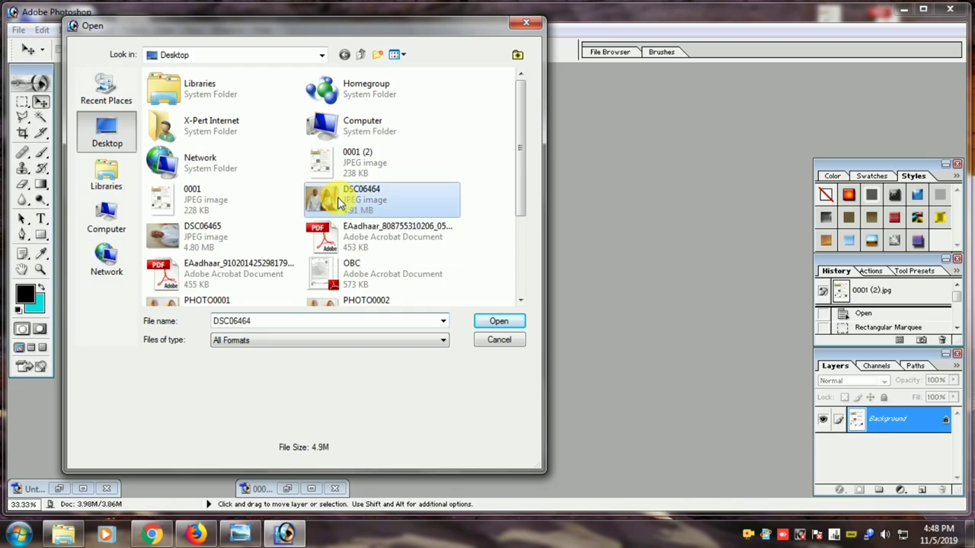
{"action": "left_click", "coordinate": [499, 323]}
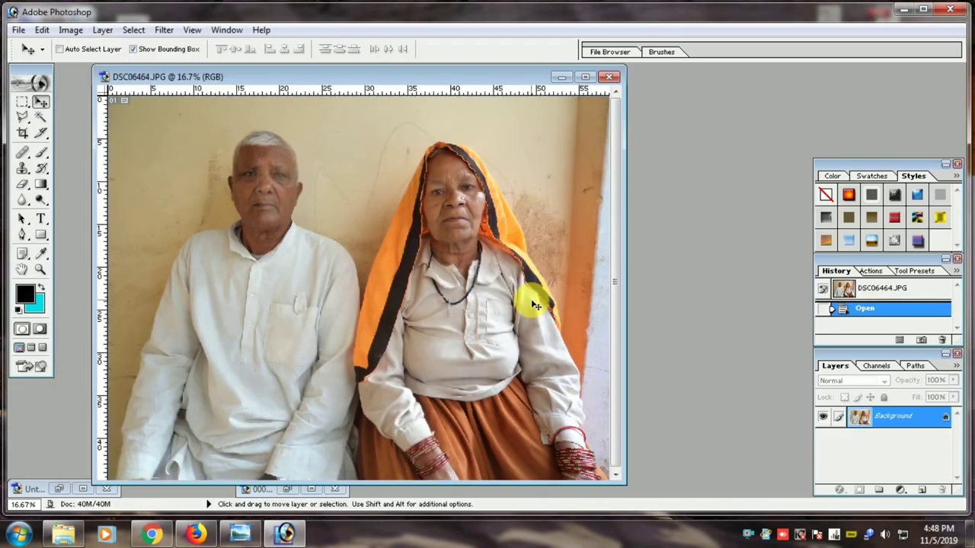
- Outline the couple with a Polygonal Lasso selection
{"action": "left_click", "coordinate": [480, 81]}
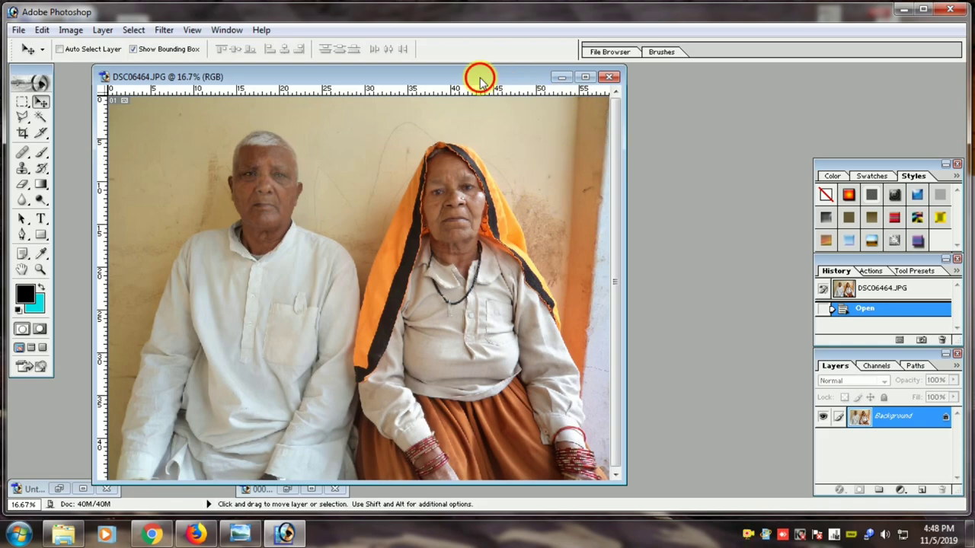
{"action": "left_click_drag", "start_coordinate": [479, 80], "coordinate": [472, 72]}
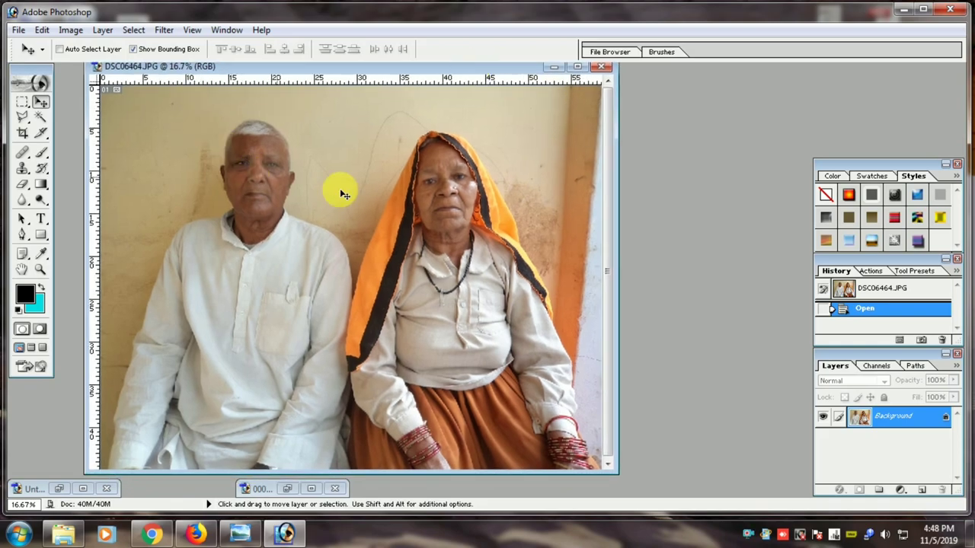
{"action": "left_click", "coordinate": [24, 117]}
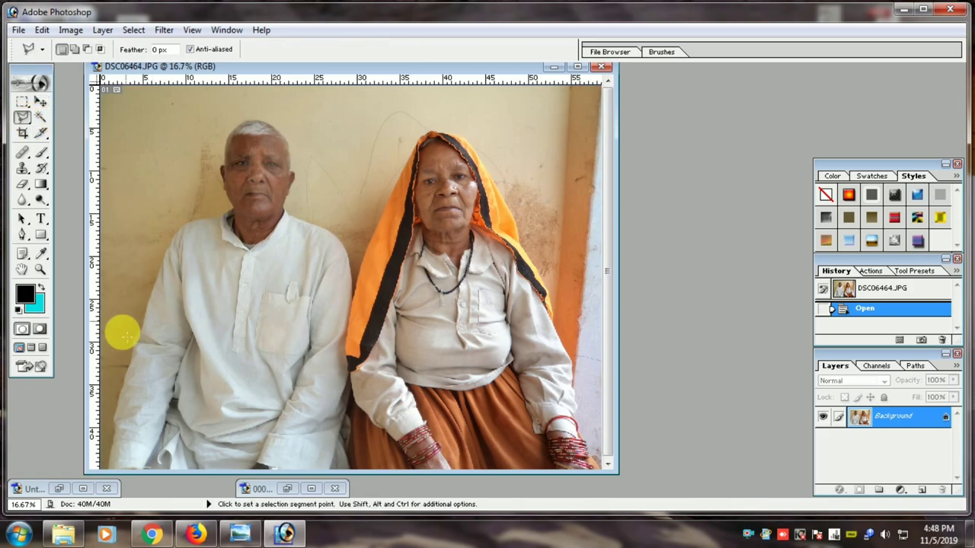
{"action": "left_click", "coordinate": [116, 383]}
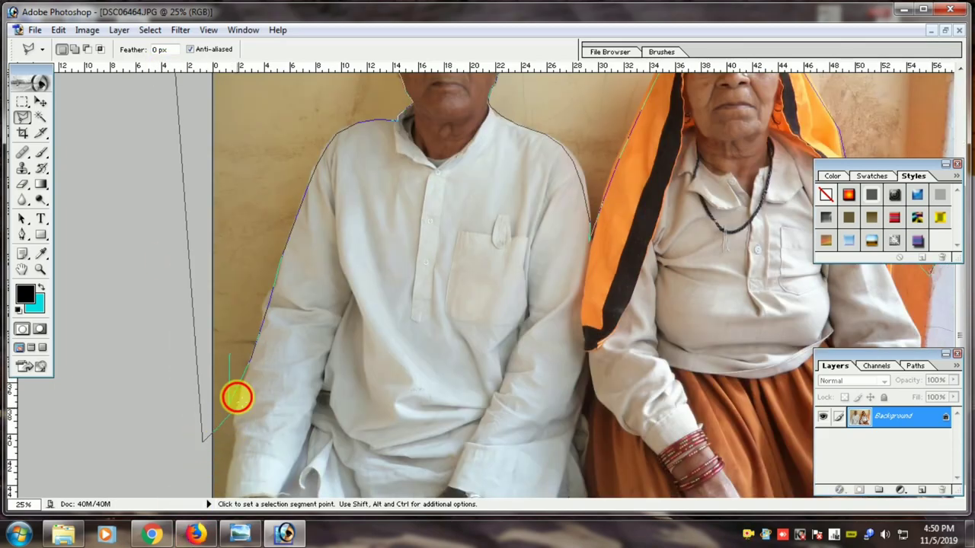
{"action": "double_click", "coordinate": [238, 372]}
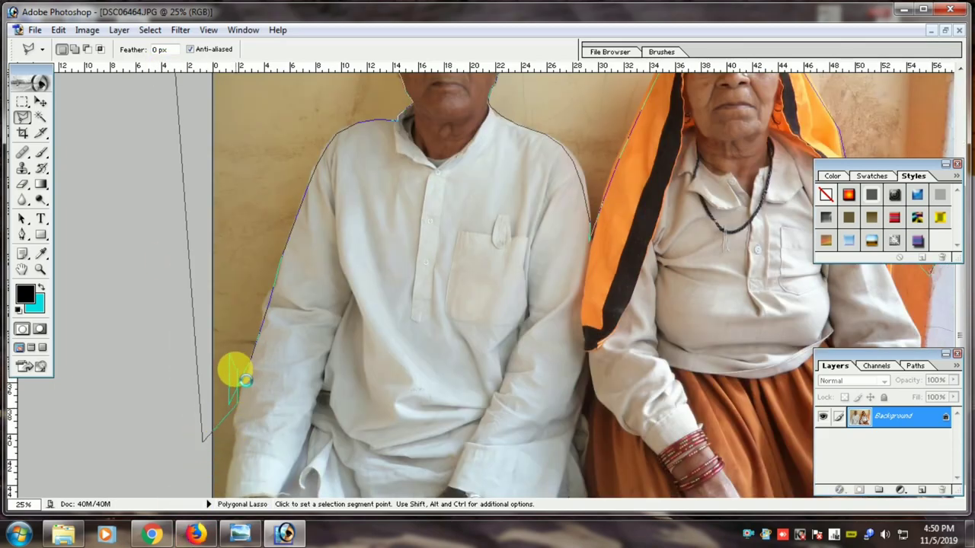
- Fill the surrounding wall with cyan and zoom out to view the whole image
{"action": "key", "text": "ctrl+BackSpace"}
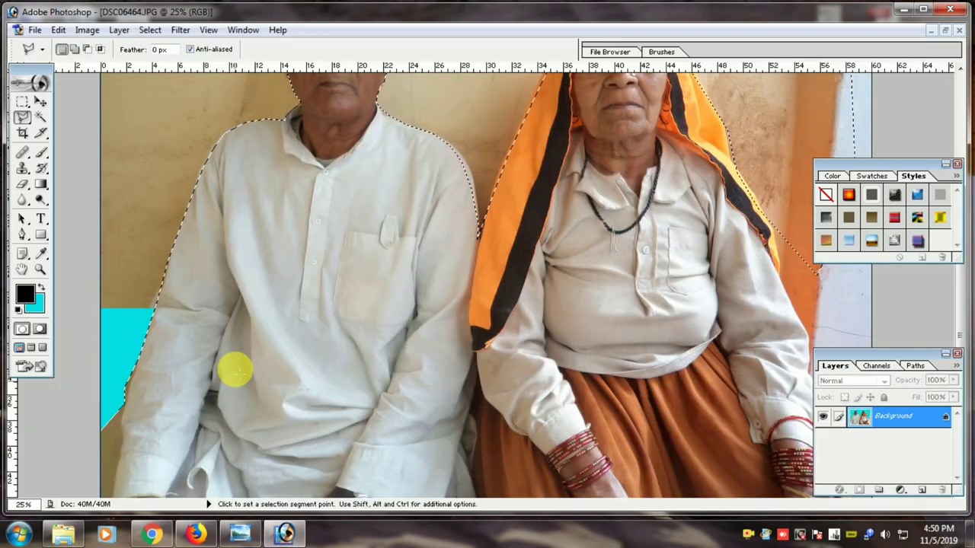
{"action": "scroll", "coordinate": [533, 327], "scroll_direction": "up", "scroll_amount": 5}
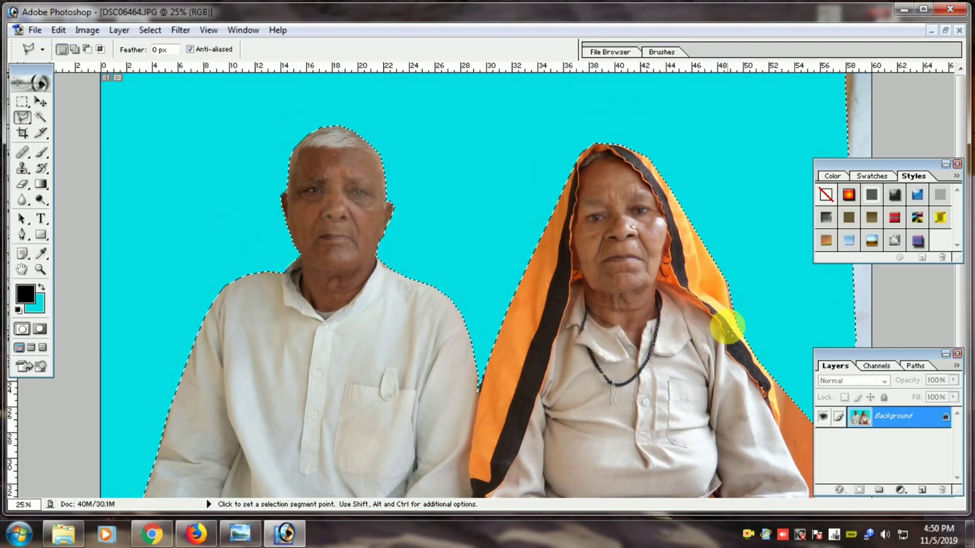
{"action": "key", "text": "ctrl+minus"}
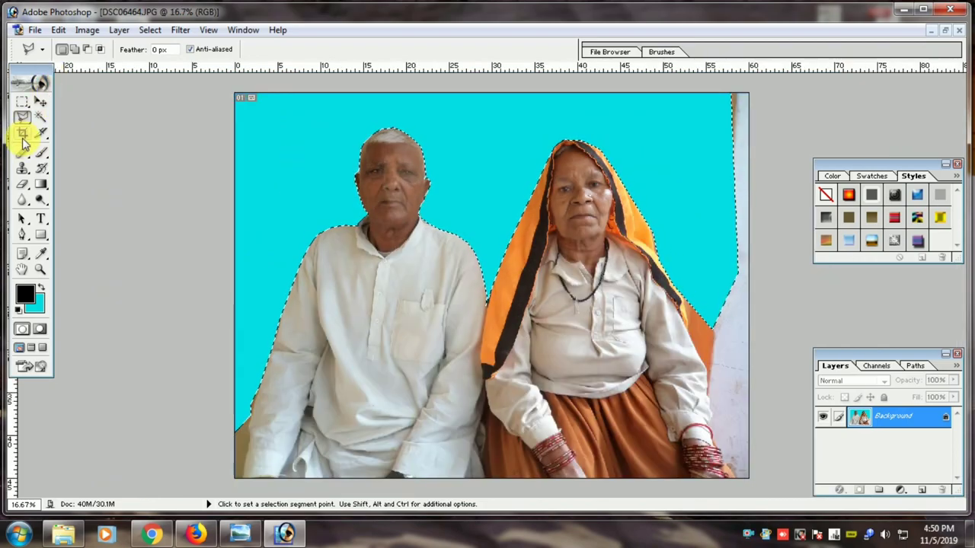
- Crop both people to a 1.2 × 1.5 in, 300 ppi passport frame
{"action": "left_click", "coordinate": [23, 136]}
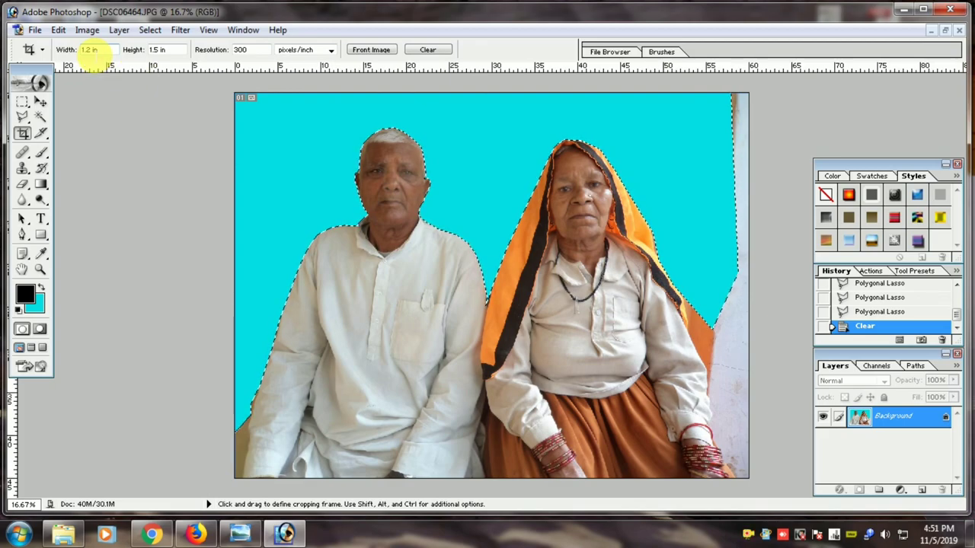
{"action": "left_click_drag", "start_coordinate": [304, 114], "coordinate": [287, 115]}
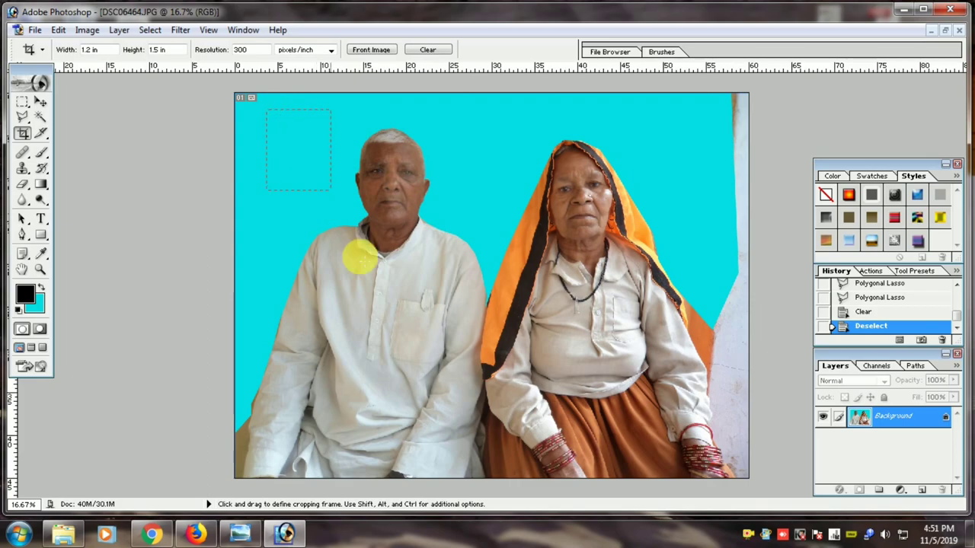
{"action": "left_click_drag", "start_coordinate": [271, 116], "coordinate": [599, 388]}
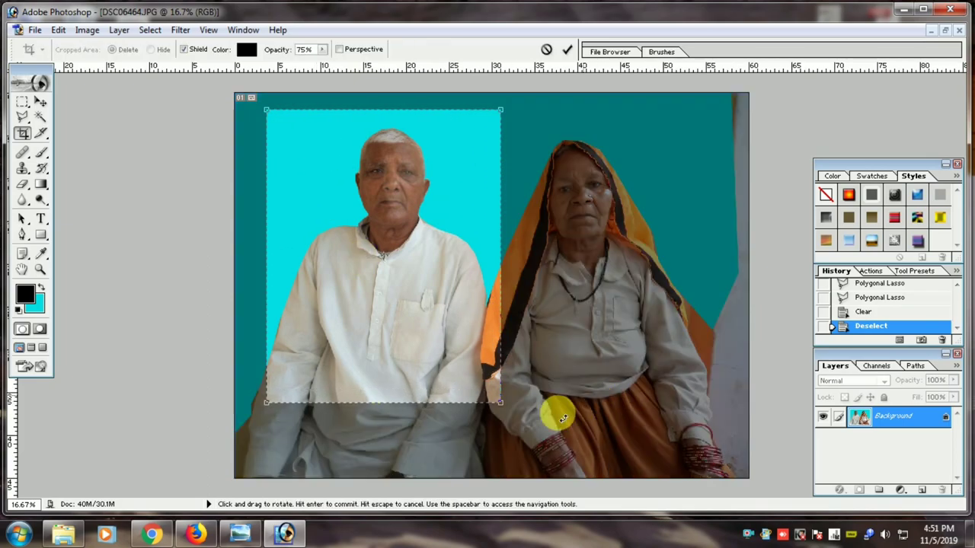
{"action": "mouse_move", "coordinate": [540, 427]}
{"action": "left_mouse_down"}
{"action": "mouse_move", "coordinate": [657, 335]}
{"action": "mouse_move", "coordinate": [527, 210]}
{"action": "left_mouse_up"}
{"action": "left_click_drag", "start_coordinate": [483, 256], "coordinate": [575, 219]}
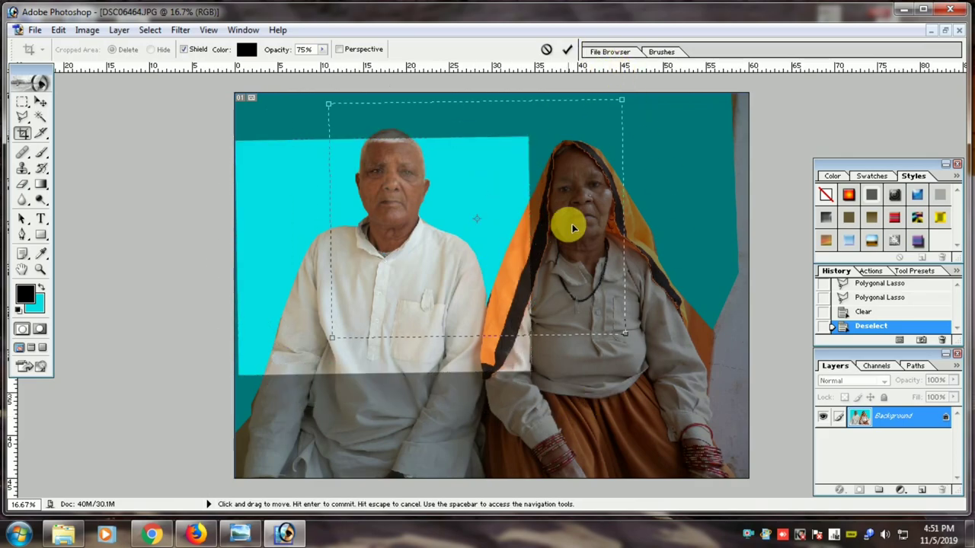
{"action": "left_click_drag", "start_coordinate": [626, 335], "coordinate": [682, 378]}
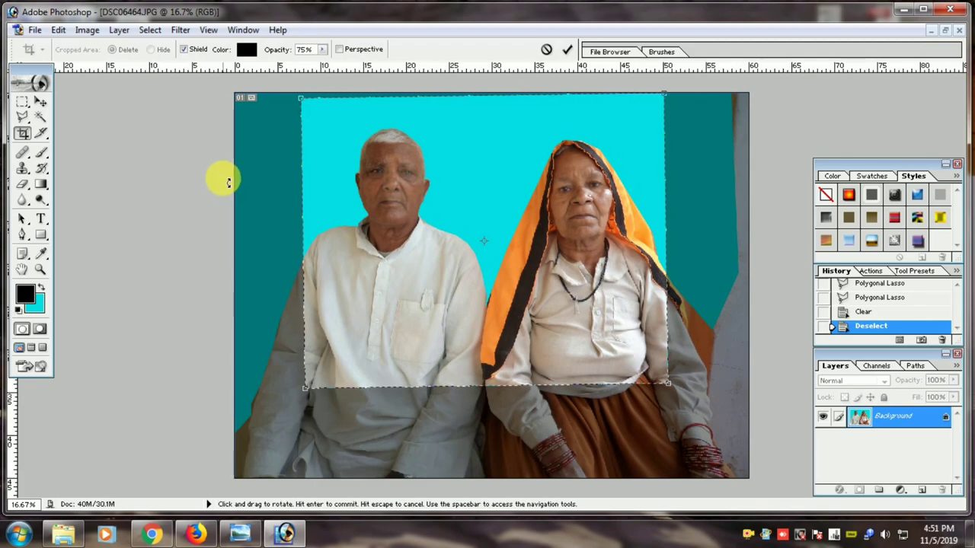
{"action": "double_click", "coordinate": [398, 348]}
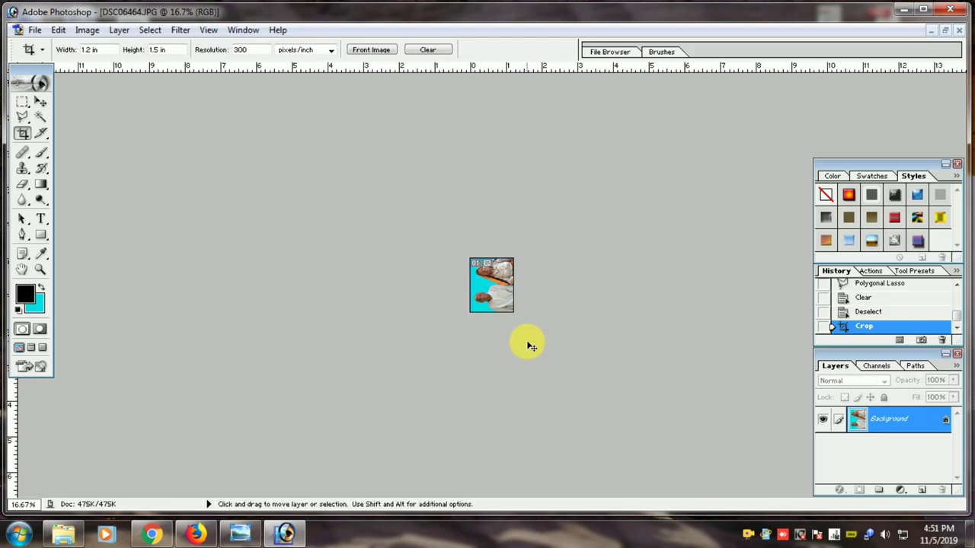
{"action": "key", "text": "ctrl+a"}
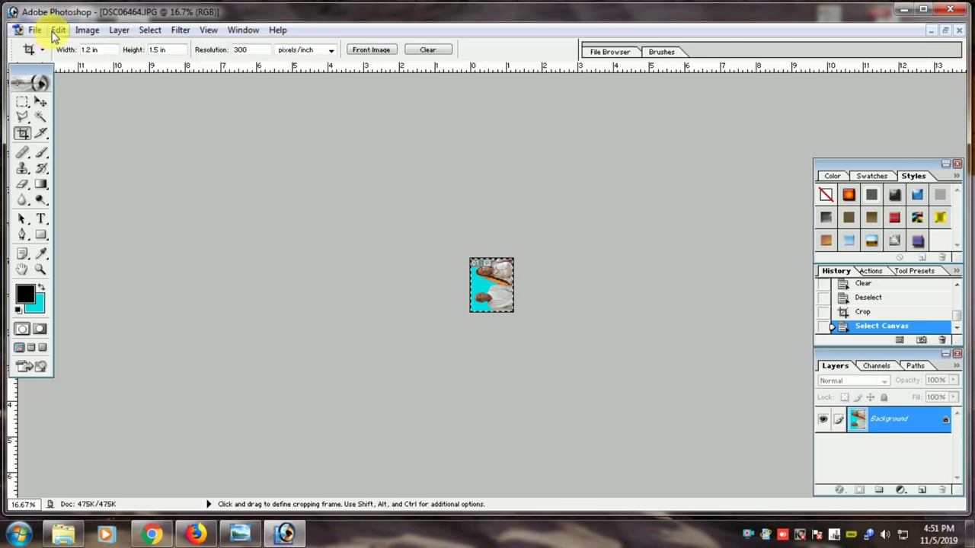
- Stroke the selected photo's edge with a black border placed Inside
{"action": "left_click", "coordinate": [57, 31]}
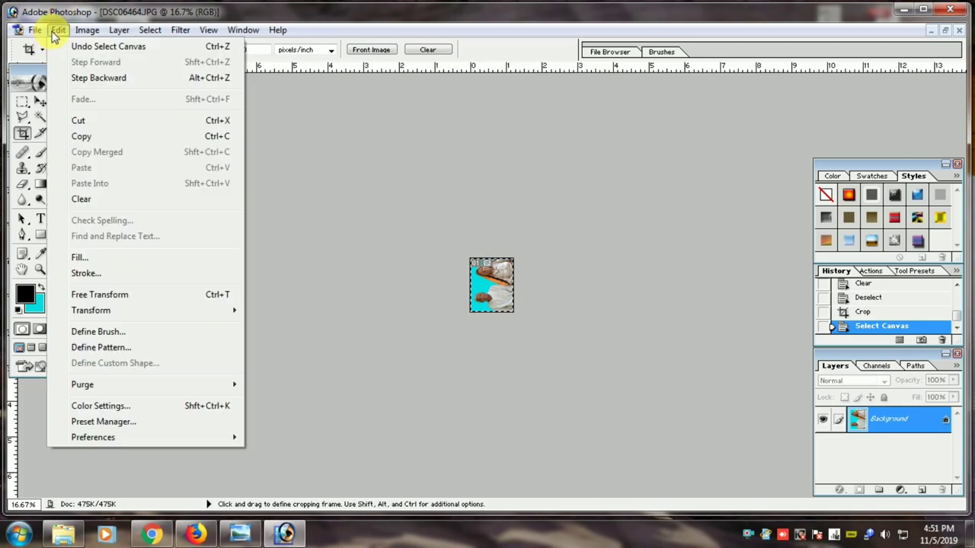
{"action": "left_click", "coordinate": [81, 274]}
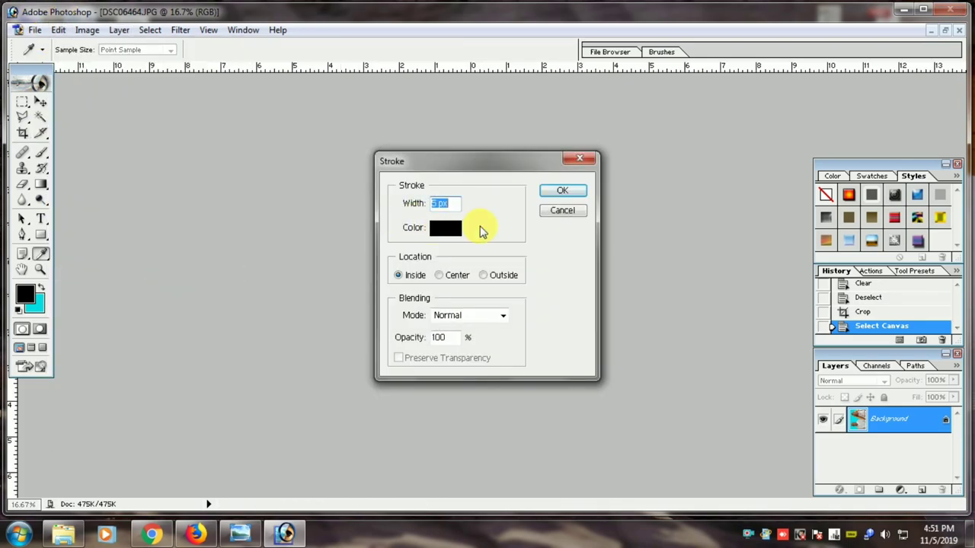
{"action": "left_click", "coordinate": [544, 195]}
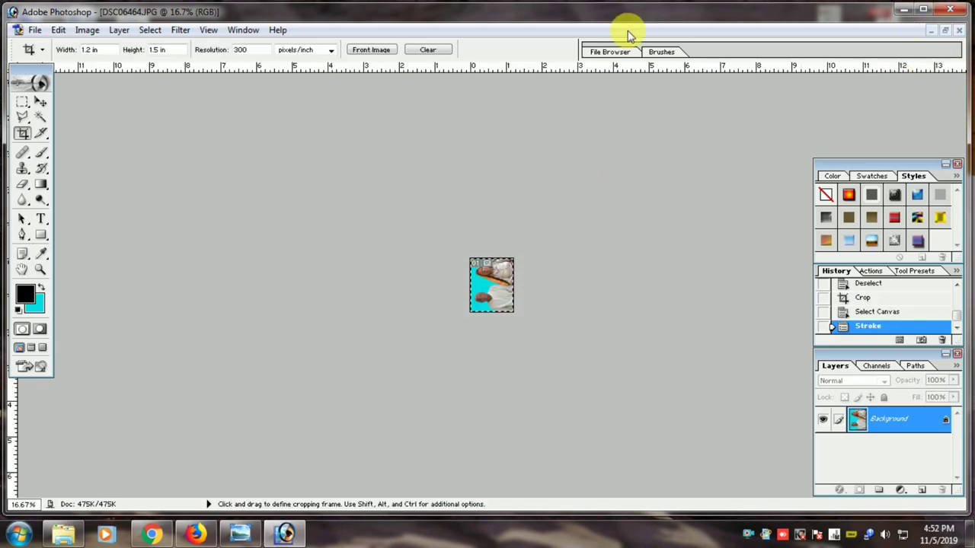
- Create a blank 4 × 6 in, 300 ppi document and place its window on the right
{"action": "left_click", "coordinate": [944, 32]}
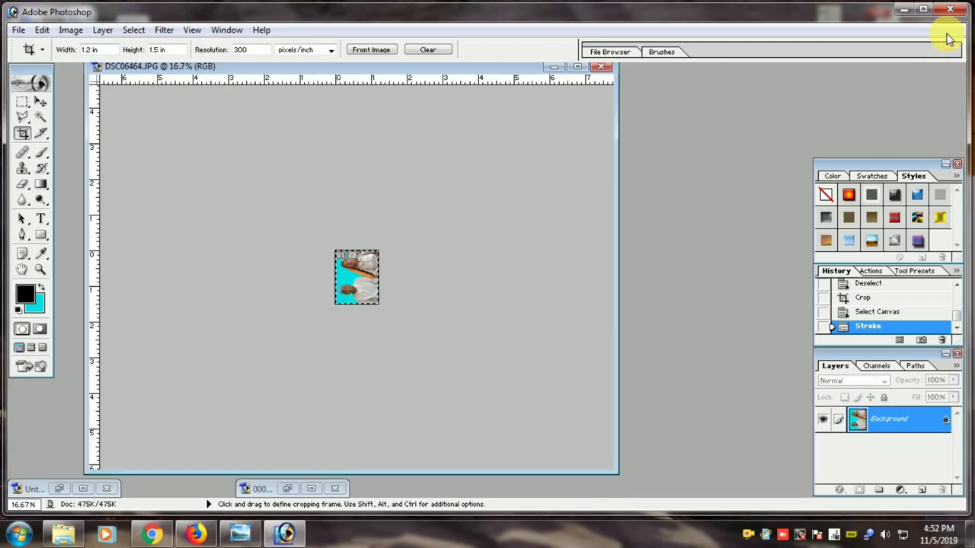
{"action": "left_click", "coordinate": [17, 30]}
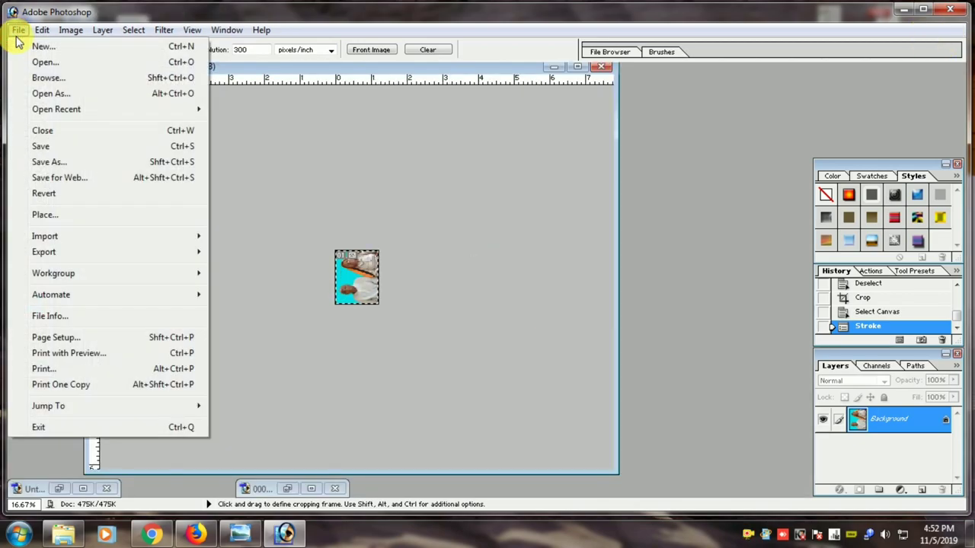
{"action": "left_click", "coordinate": [30, 47]}
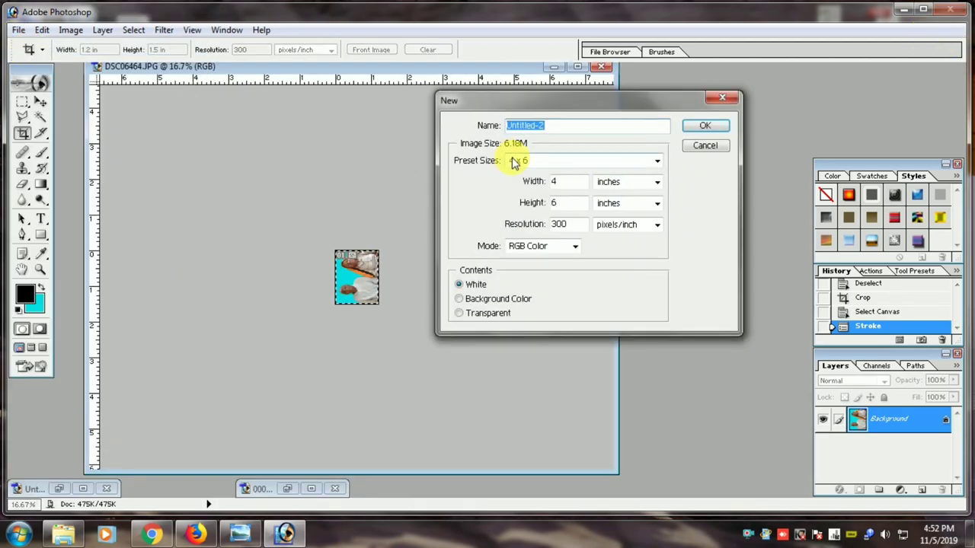
{"action": "left_click", "coordinate": [716, 128]}
{"action": "mouse_move", "coordinate": [228, 113]}
{"action": "left_mouse_down"}
{"action": "mouse_move", "coordinate": [659, 97]}
{"action": "mouse_move", "coordinate": [644, 93]}
{"action": "left_mouse_up"}
- Drag the bordered photo into Untitled-2 as a new layer at the top-left corner
{"action": "left_click", "coordinate": [43, 102]}
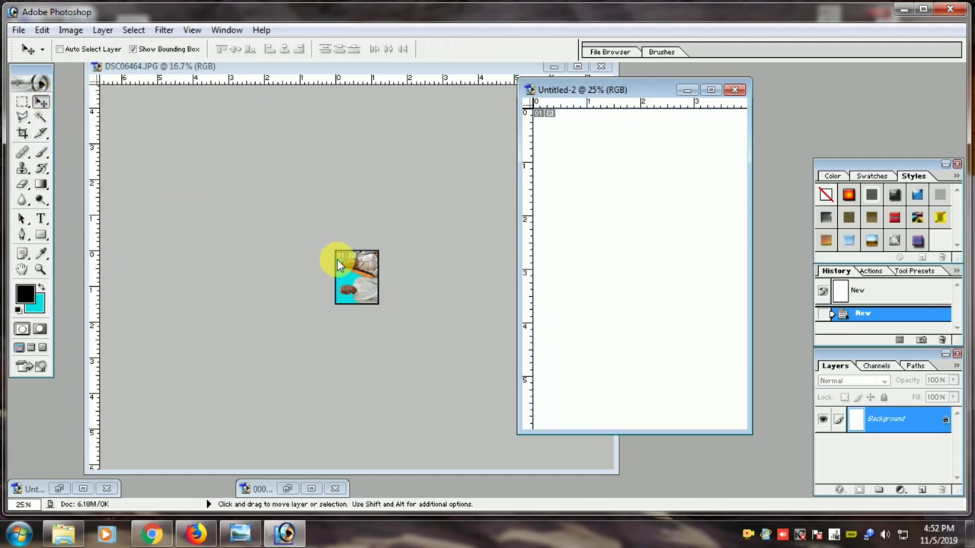
{"action": "left_click_drag", "start_coordinate": [363, 276], "coordinate": [657, 243]}
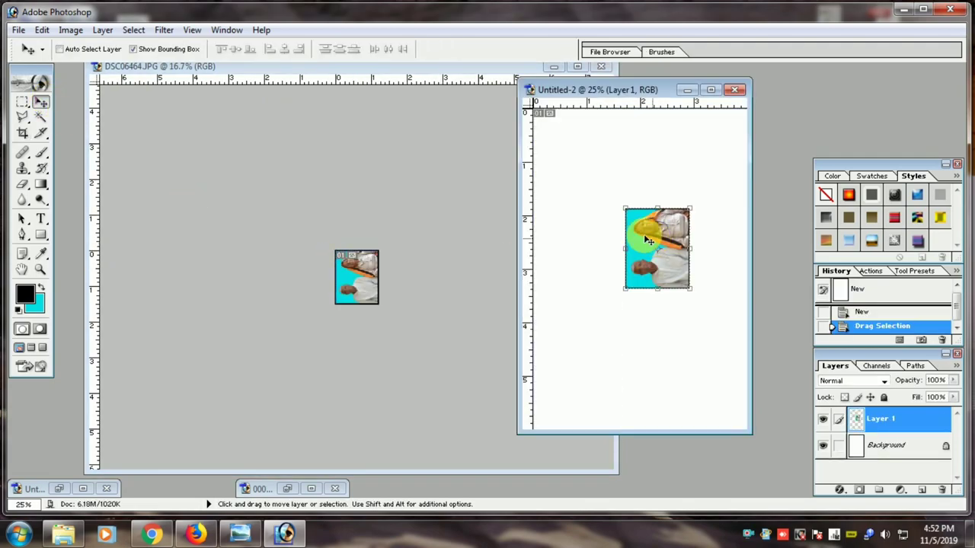
{"action": "left_click", "coordinate": [437, 78]}
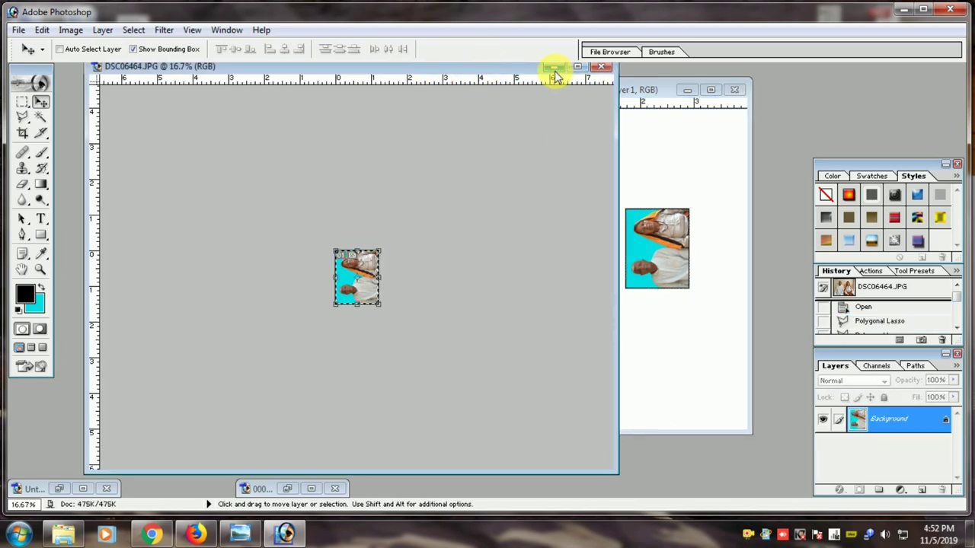
{"action": "left_click", "coordinate": [554, 67]}
{"action": "left_click_drag", "start_coordinate": [598, 104], "coordinate": [230, 106]}
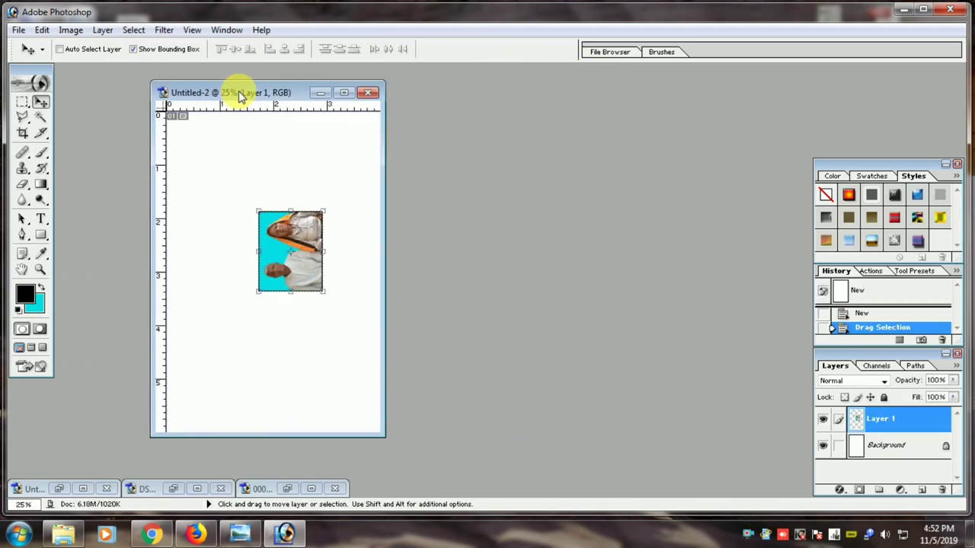
{"action": "left_click_drag", "start_coordinate": [385, 439], "coordinate": [530, 496]}
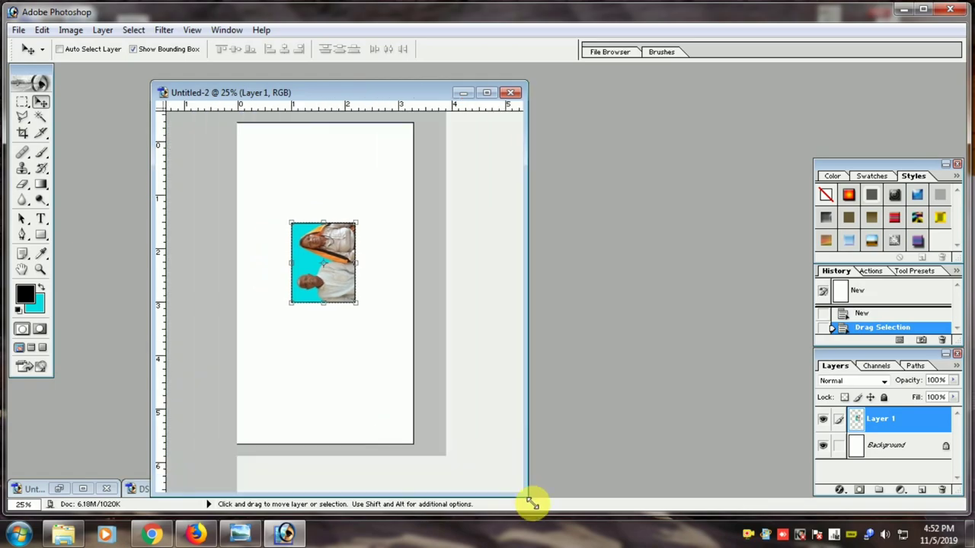
{"action": "left_click_drag", "start_coordinate": [374, 269], "coordinate": [299, 178]}
- Rotate the first photo upright, then place a sideways duplicate in the lower corner
{"action": "left_click_drag", "start_coordinate": [335, 251], "coordinate": [232, 244]}
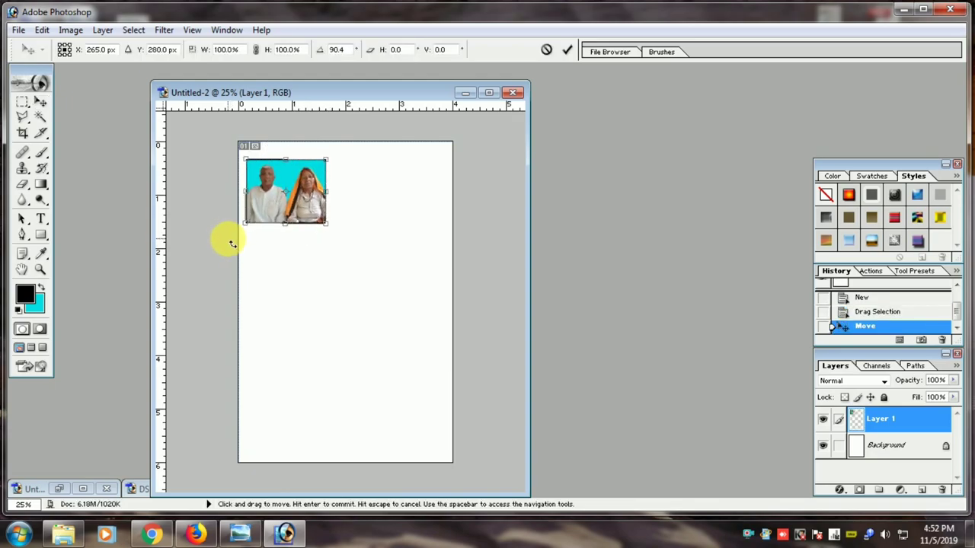
{"action": "mouse_move", "coordinate": [294, 203]}
{"action": "left_mouse_down"}
{"action": "mouse_move", "coordinate": [294, 191]}
{"action": "mouse_move", "coordinate": [387, 200]}
{"action": "left_mouse_up"}
{"action": "double_click", "coordinate": [304, 198]}
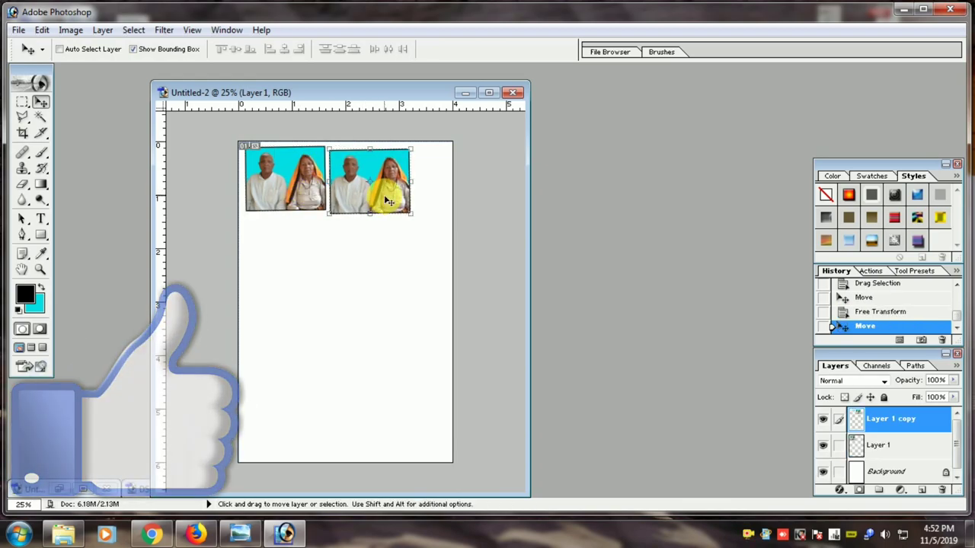
{"action": "mouse_move", "coordinate": [390, 201]}
{"action": "left_mouse_down"}
{"action": "mouse_move", "coordinate": [340, 392]}
{"action": "mouse_move", "coordinate": [348, 435]}
{"action": "mouse_move", "coordinate": [361, 352]}
{"action": "left_mouse_up"}
{"action": "key", "text": "ctrl+t"}
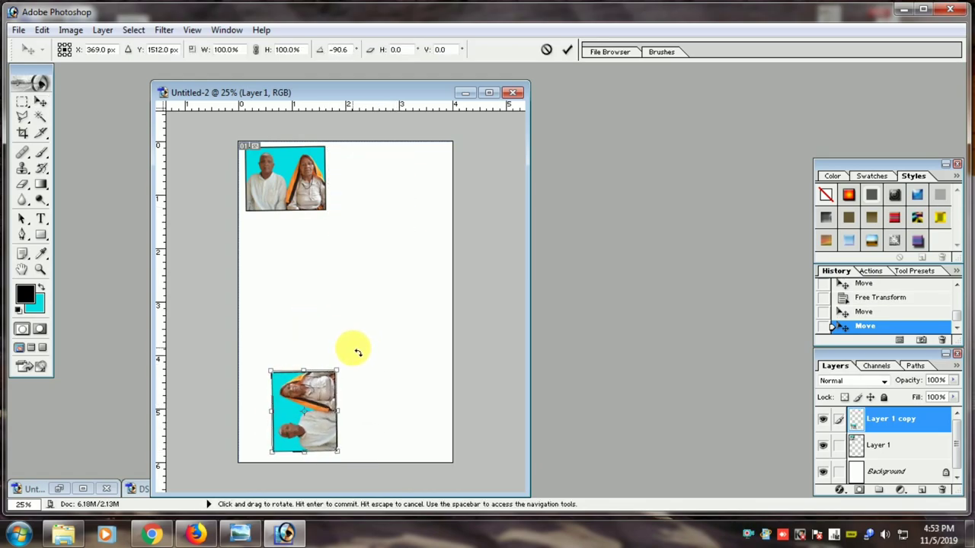
{"action": "left_click_drag", "start_coordinate": [307, 419], "coordinate": [283, 428]}
{"action": "key", "text": "Return"}
{"action": "key", "text": "ctrl+t"}
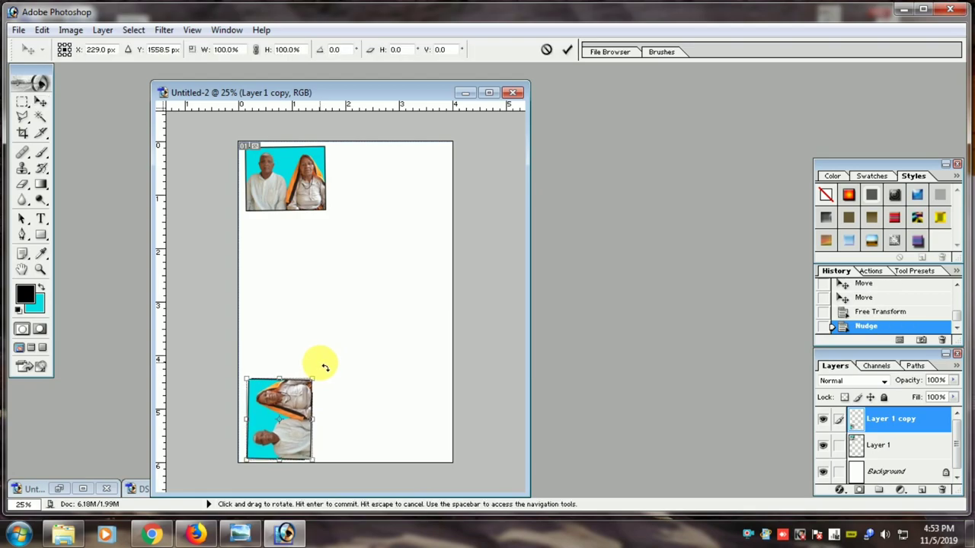
{"action": "key", "text": "Return"}
{"action": "key", "text": "alt+shift+Right"}
{"action": "key", "text": "alt+shift+Right"}
{"action": "key", "text": "alt+shift+Right"}
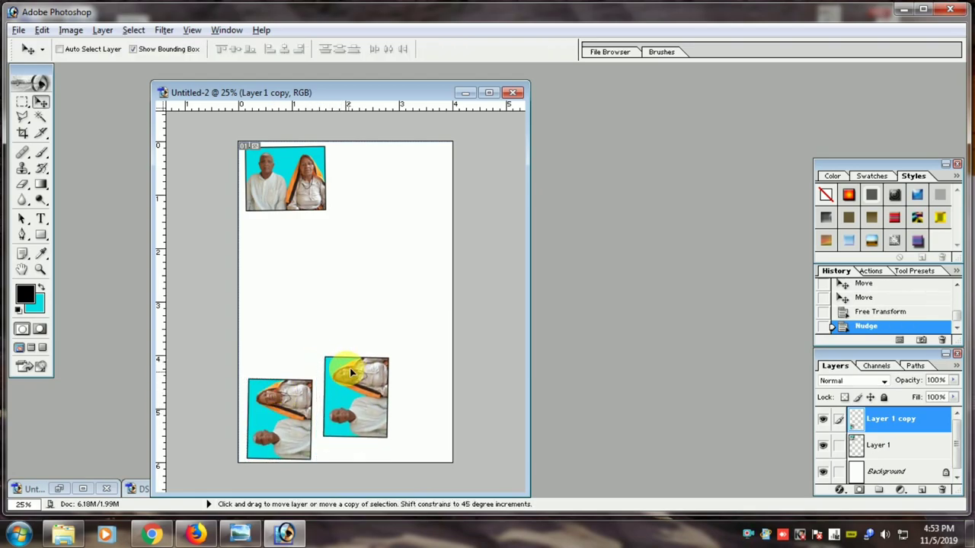
- Duplicate the sideways photo across the sheet, aligning a second row of sideways copies
{"action": "left_click_drag", "start_coordinate": [319, 394], "coordinate": [397, 382], "text": "alt"}
{"action": "key", "text": "ctrl+t"}
{"action": "key", "text": "Return"}
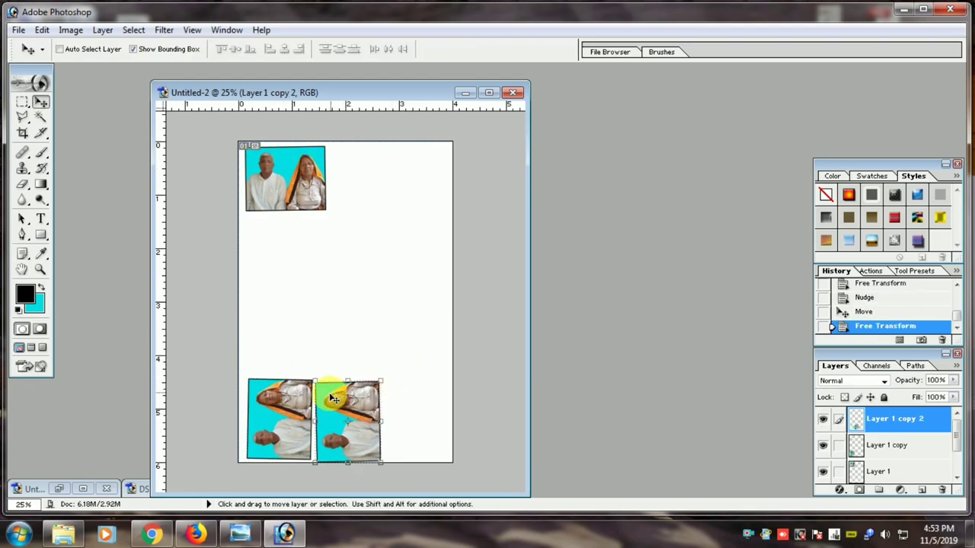
{"action": "key", "text": "alt+bracketleft"}
{"action": "key", "text": "ctrl+t"}
{"action": "mouse_move", "coordinate": [322, 374]}
{"action": "left_mouse_down"}
{"action": "mouse_move", "coordinate": [330, 387]}
{"action": "mouse_move", "coordinate": [414, 409]}
{"action": "mouse_move", "coordinate": [282, 340]}
{"action": "mouse_move", "coordinate": [336, 332]}
{"action": "left_mouse_up"}
{"action": "key", "text": "Return"}
{"action": "key", "text": "alt+bracketright"}
{"action": "key", "text": "Left"}
{"action": "left_click_drag", "start_coordinate": [336, 333], "coordinate": [402, 327], "text": "alt"}
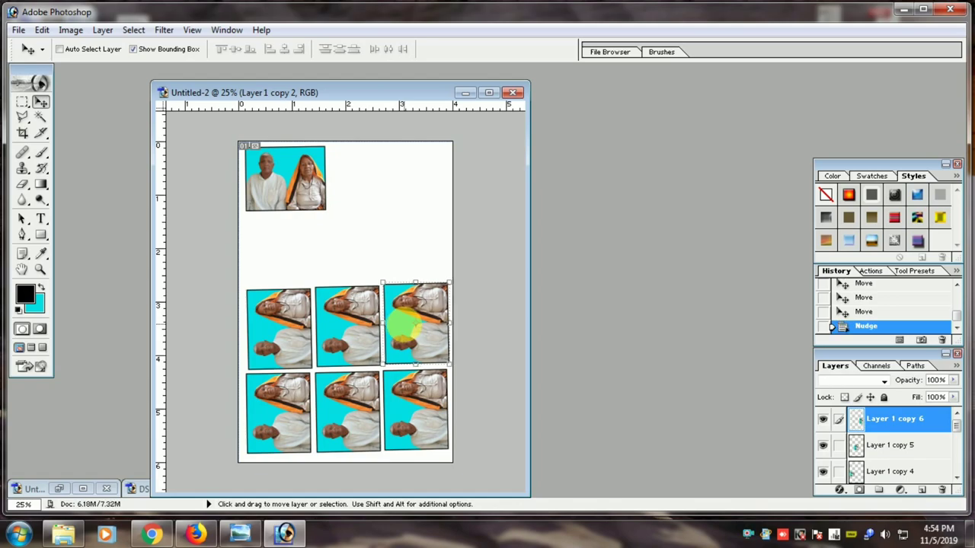
- Add an upright copy at the top right to complete ten photos, then preview printing
{"action": "left_click_drag", "start_coordinate": [273, 183], "coordinate": [235, 73], "text": "alt"}
{"action": "key", "text": "Up"}
{"action": "left_click_drag", "start_coordinate": [364, 210], "coordinate": [358, 205], "text": "alt"}
{"action": "key", "text": "ctrl+t"}
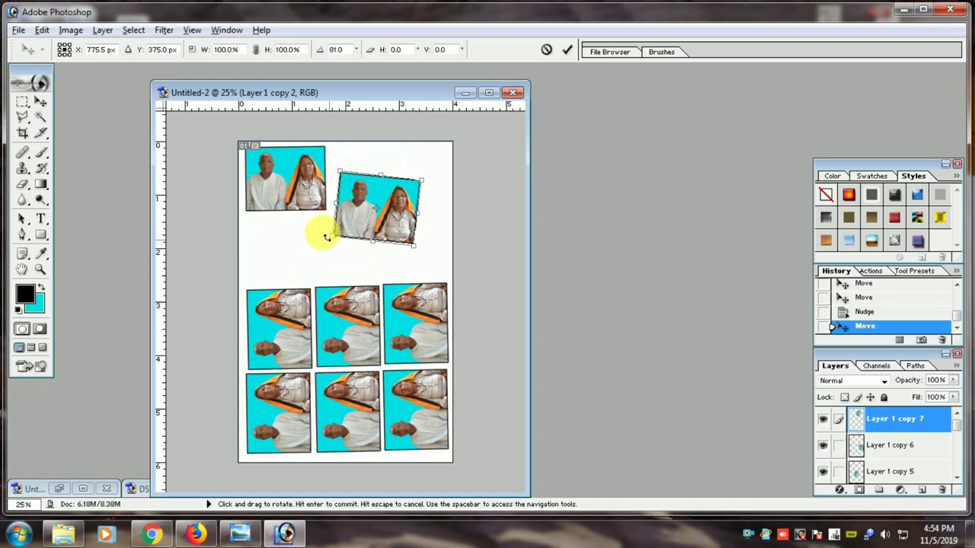
{"action": "mouse_move", "coordinate": [322, 233]}
{"action": "left_mouse_down"}
{"action": "mouse_move", "coordinate": [355, 191]}
{"action": "mouse_move", "coordinate": [379, 199]}
{"action": "mouse_move", "coordinate": [379, 250]}
{"action": "mouse_move", "coordinate": [277, 242]}
{"action": "left_mouse_up"}
{"action": "key", "text": "Return"}
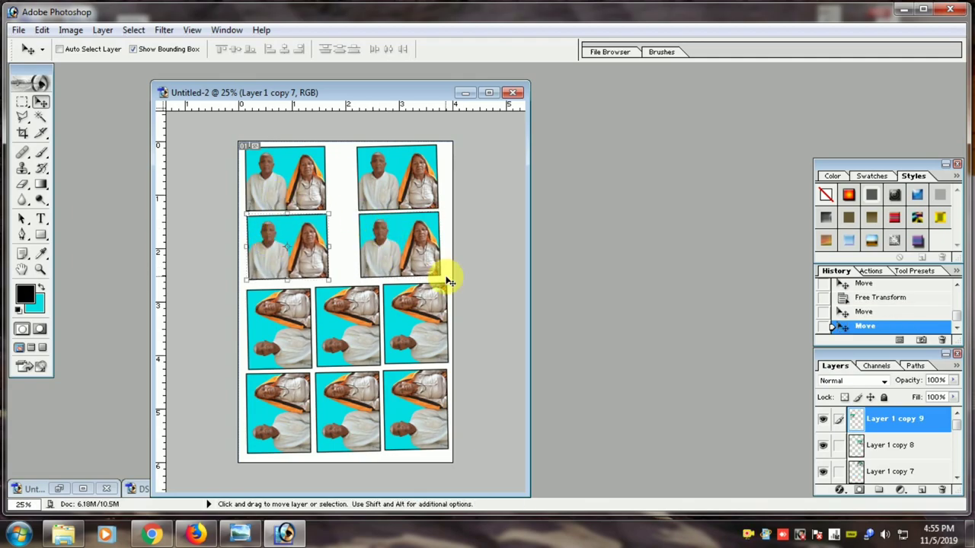
{"action": "key", "text": "ctrl+p"}
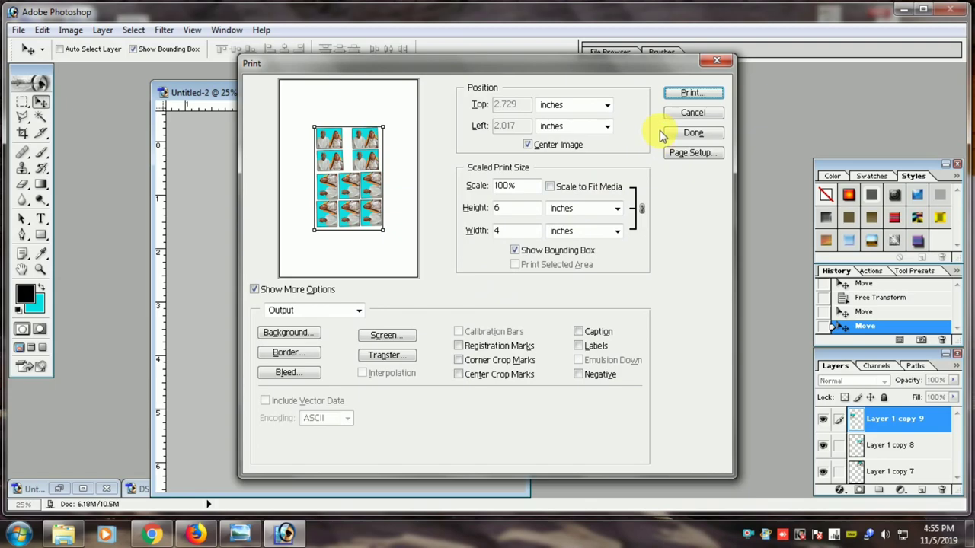
- Continue from Print with Preview to the Windows Print dialog with the EPSON L800 Series
{"action": "left_click", "coordinate": [688, 93]}
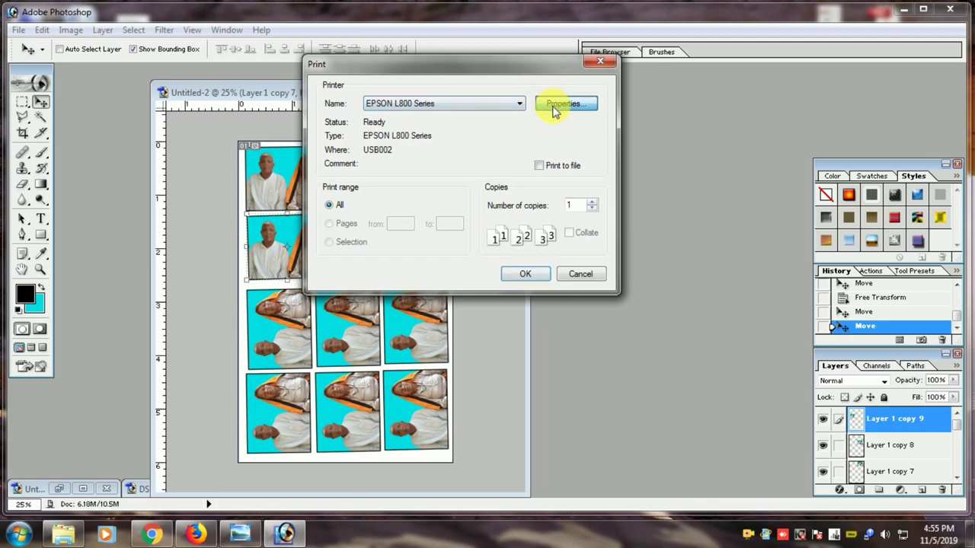
- Set the EPSON L800 to Best Photo on Epson Photo paper, 10 x 15 cm (4 x 6 in)
{"action": "left_click", "coordinate": [570, 105]}
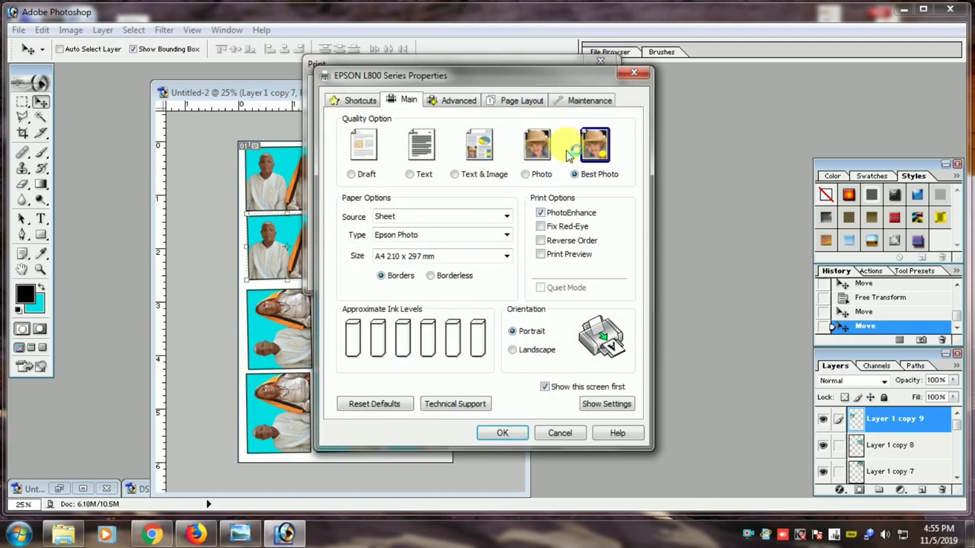
{"action": "left_click", "coordinate": [425, 235]}
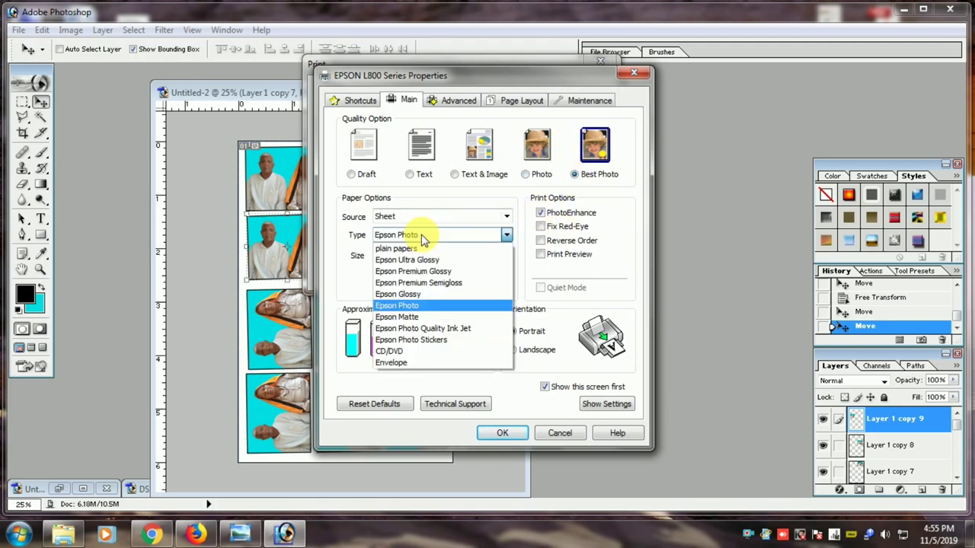
{"action": "left_click", "coordinate": [411, 257]}
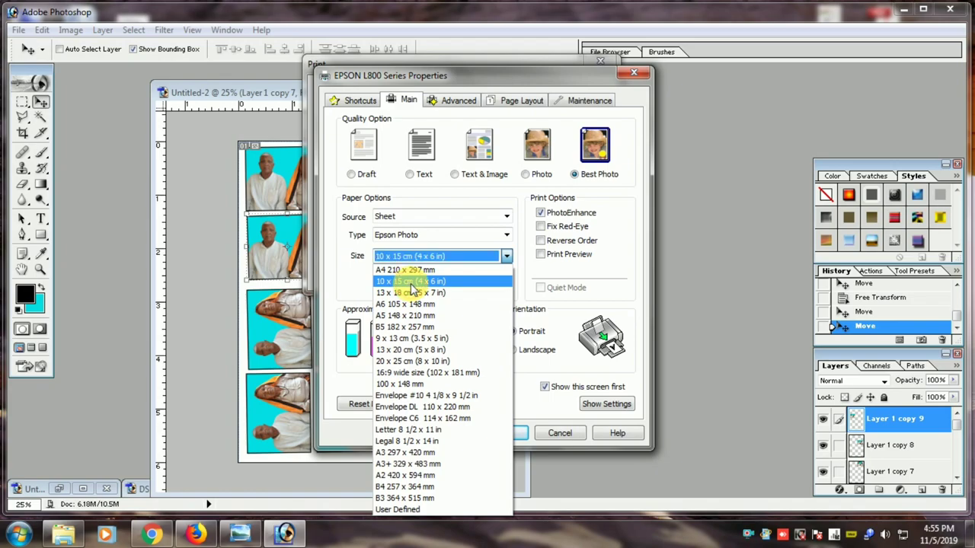
{"action": "left_click", "coordinate": [411, 281]}
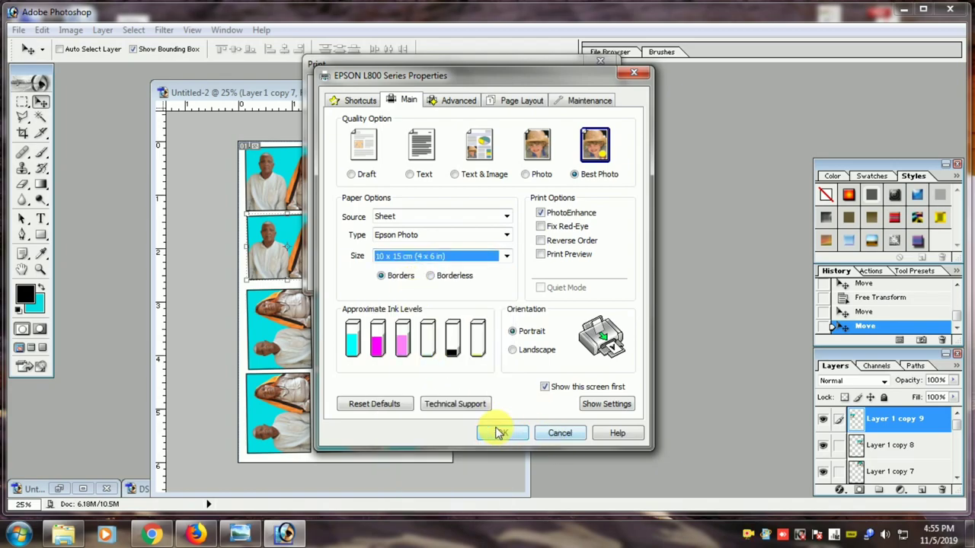
{"action": "left_click", "coordinate": [499, 432]}
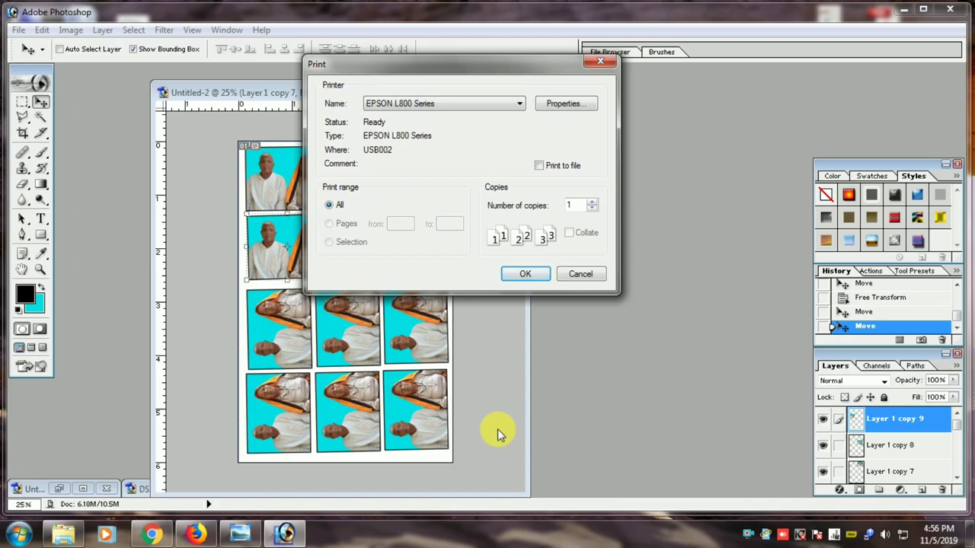
- Print one copy of the ten-photo sheet on the EPSON L800 on 10 x 15 cm paper
{"action": "left_click", "coordinate": [525, 276]}
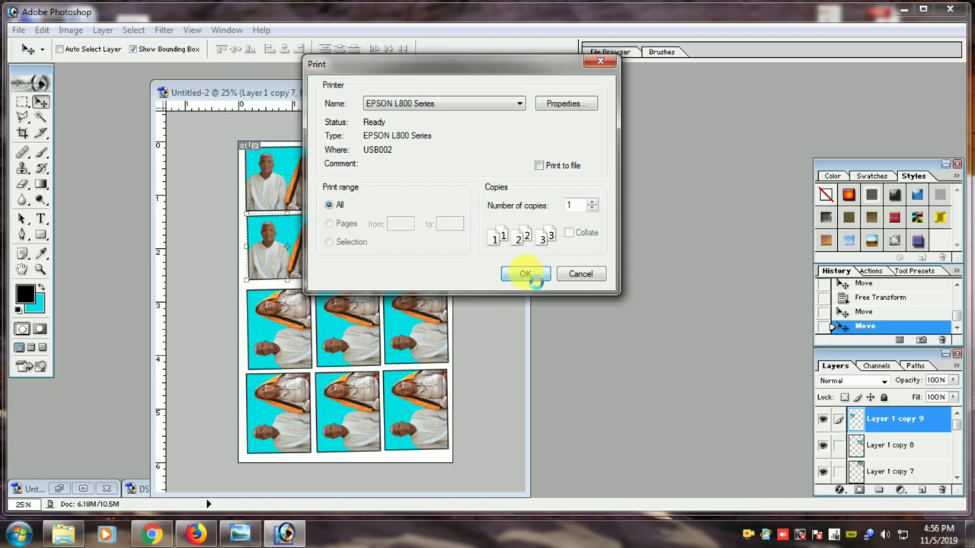